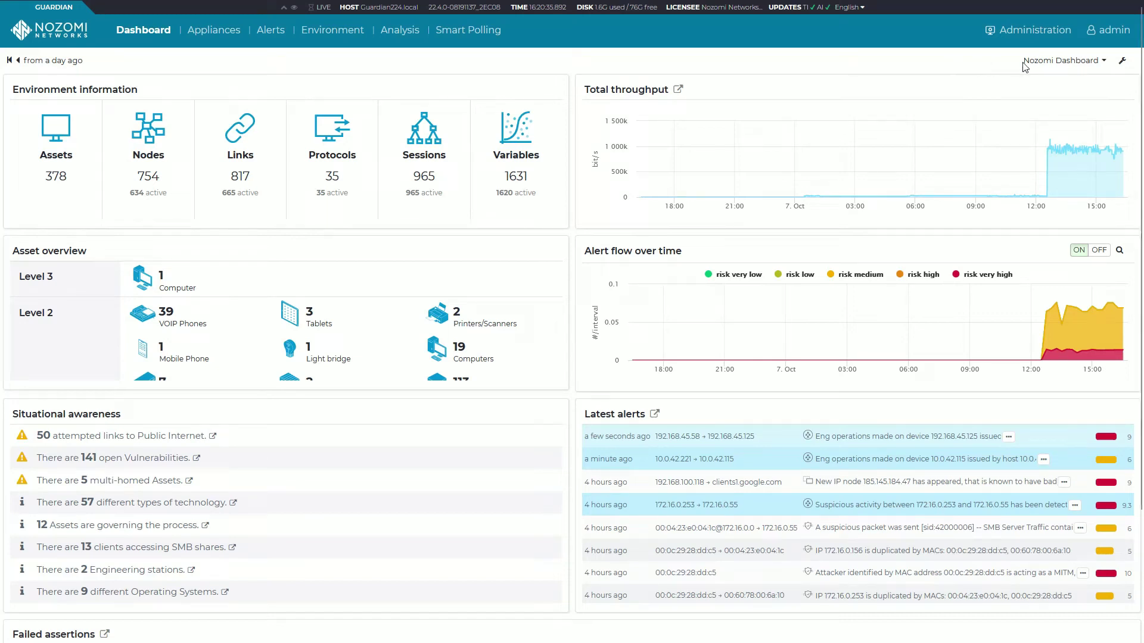
Browse the dashboard list, viewing Operational and Configuration Insights and then Stats.
left_click(1039, 61)
left_click(1035, 80)
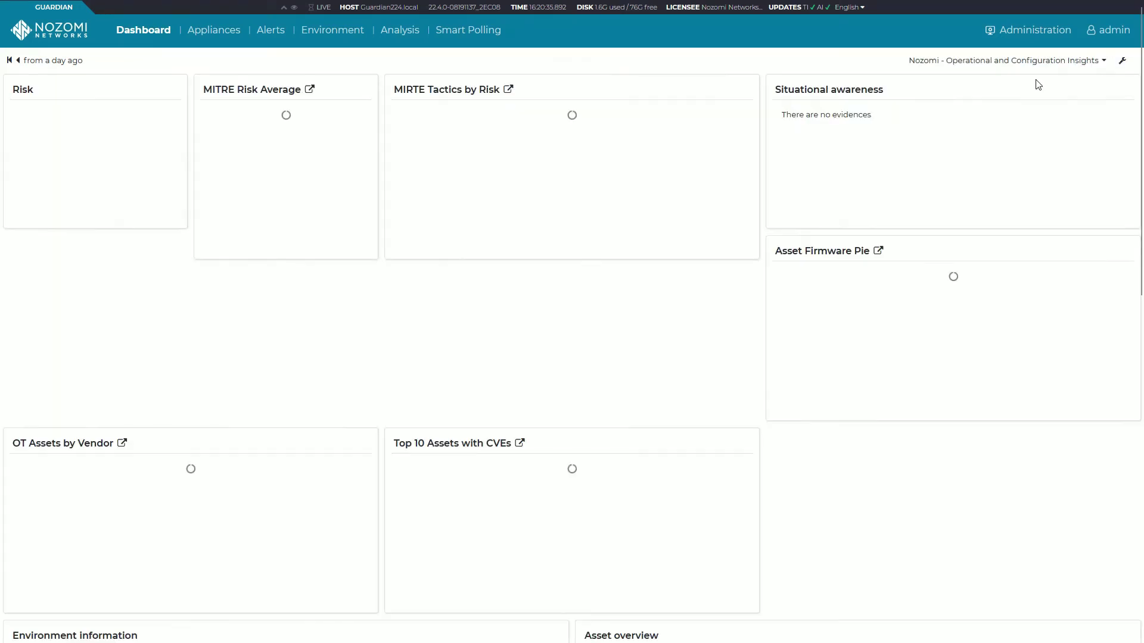
left_click(1048, 60)
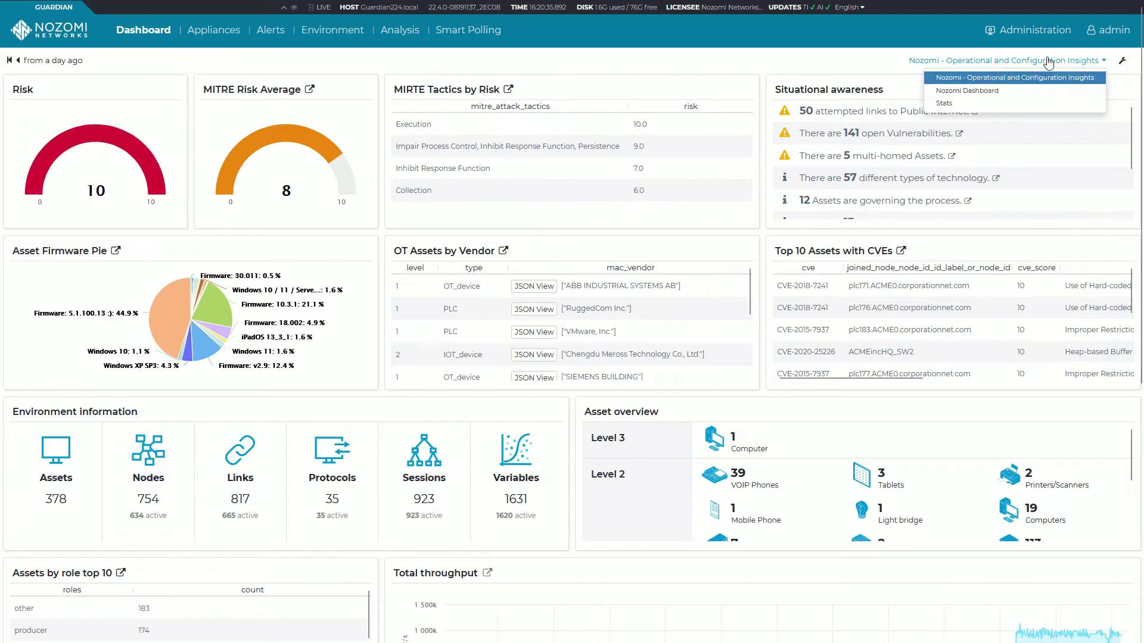
left_click(1011, 100)
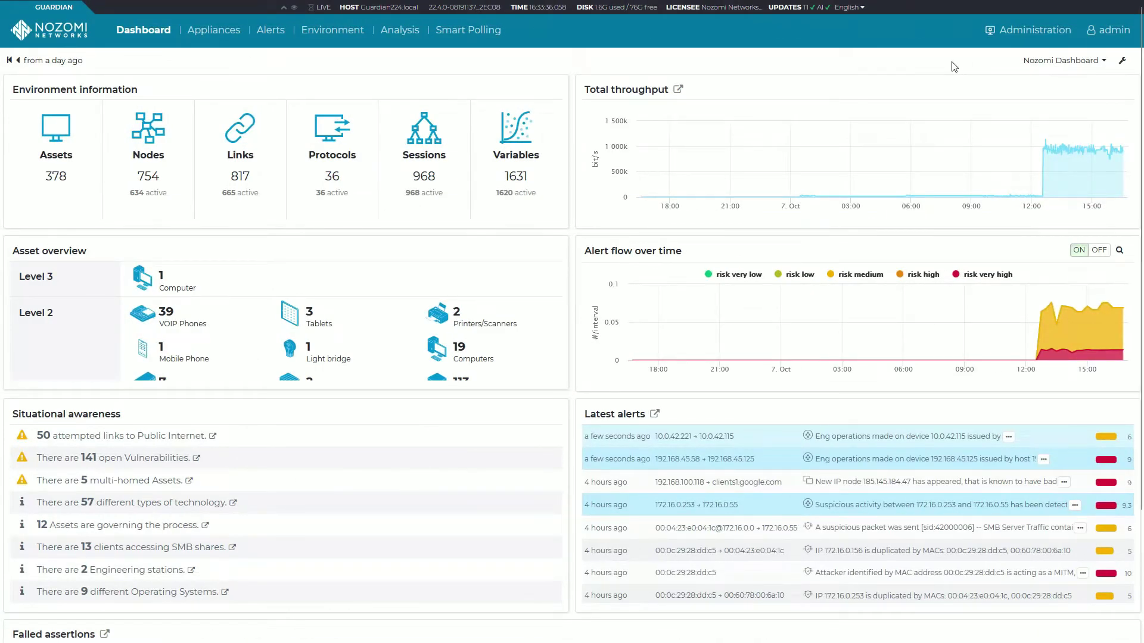
Place Situational awareness top left and Latest alerts top right, above Asset overview.
left_click(1124, 63)
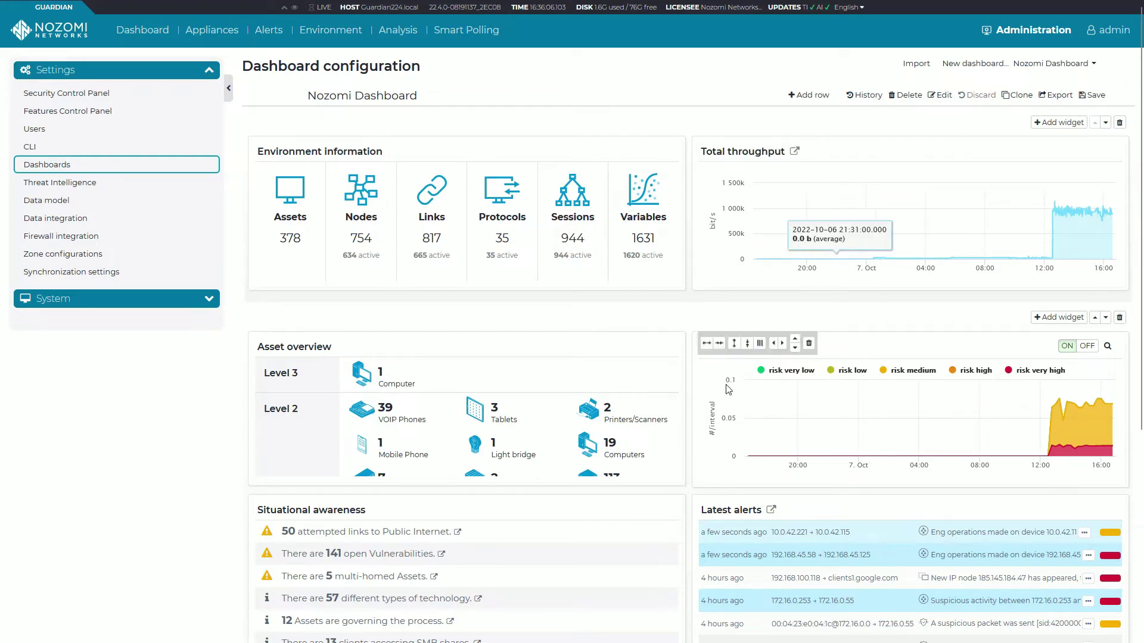
mouse_move(353, 506)
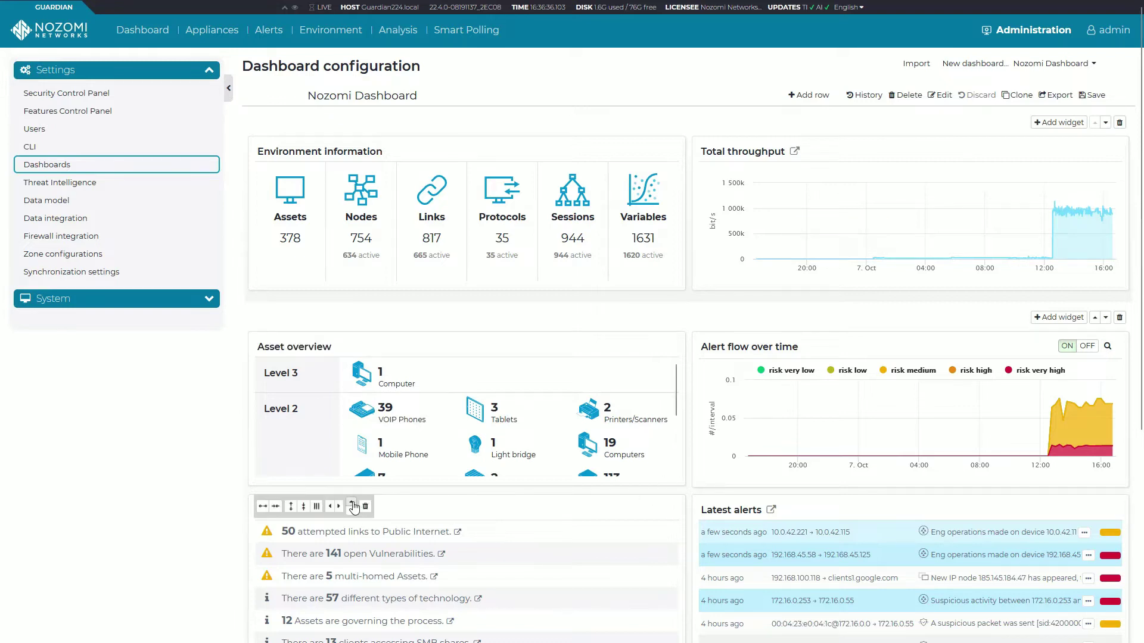
left_click(352, 504)
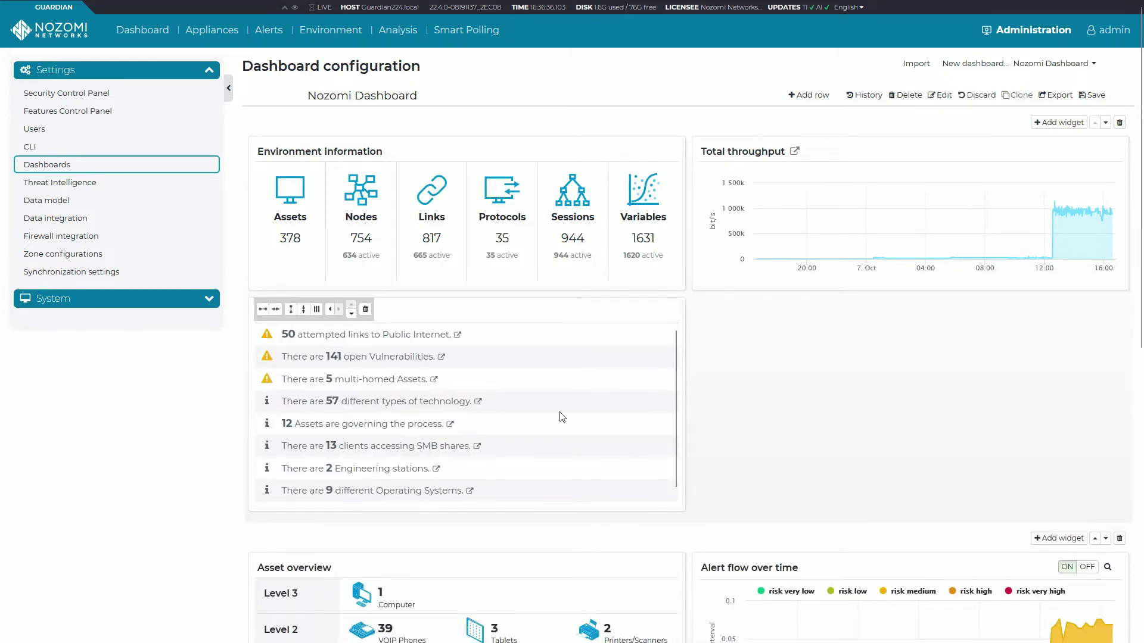
scroll(714, 503, "down", 3)
scroll(761, 511, "down", 2)
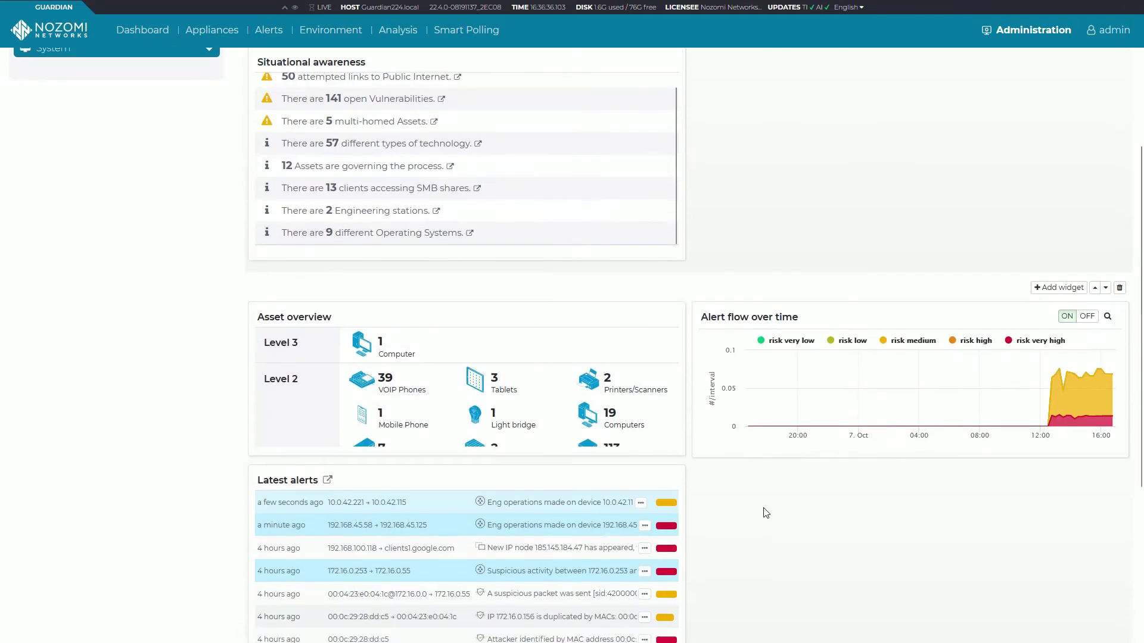
left_click(351, 419)
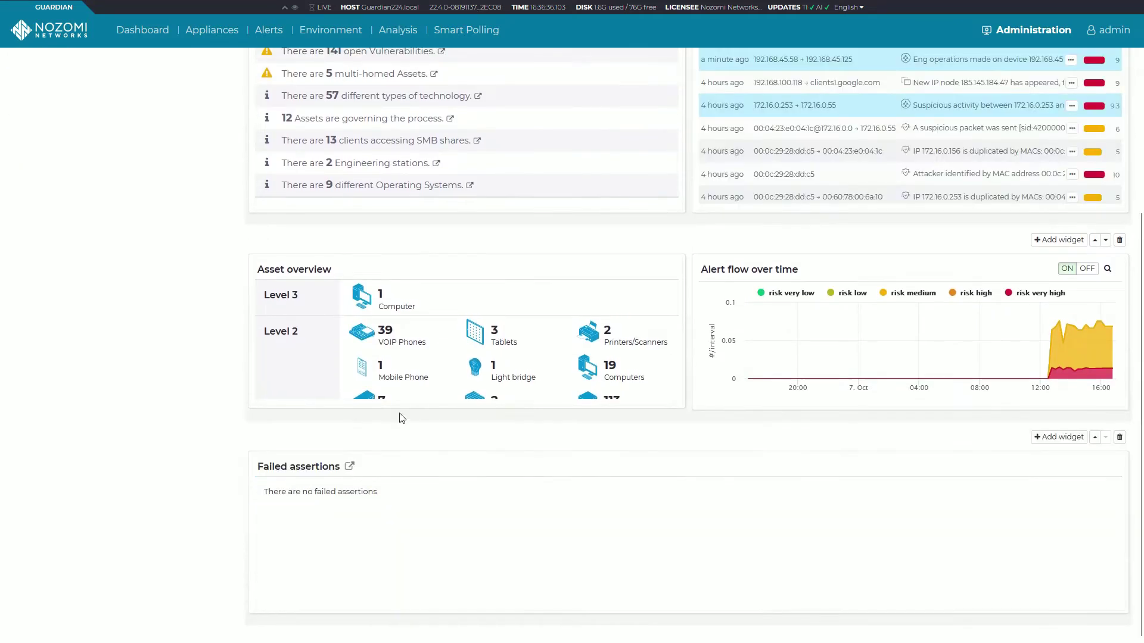
scroll(532, 362, "up", 5)
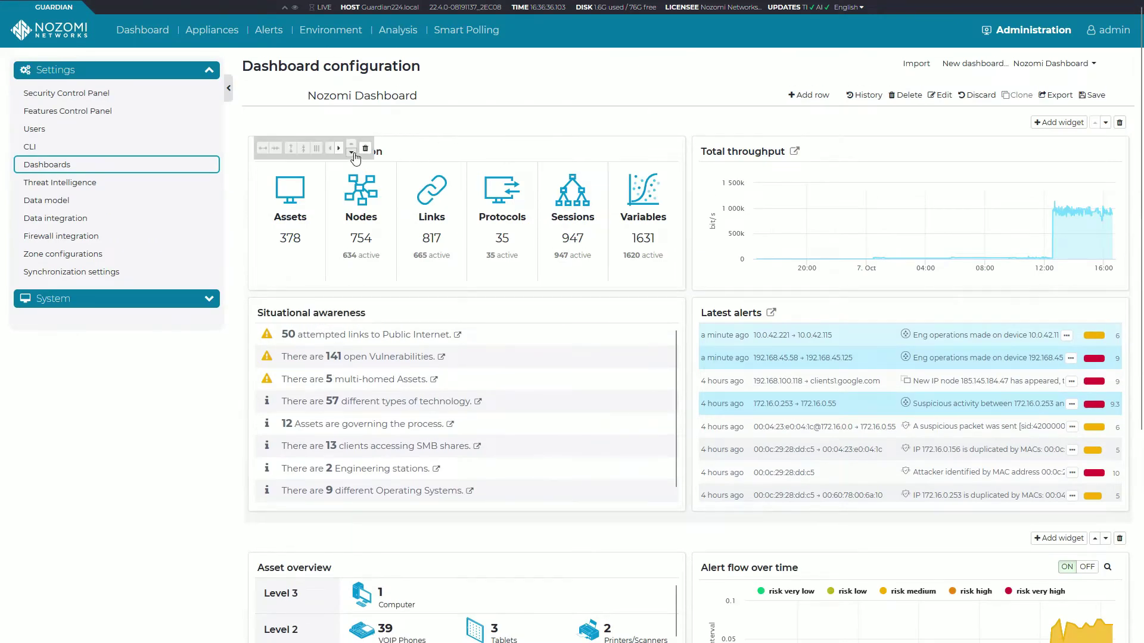
left_click(352, 153)
left_click(352, 152)
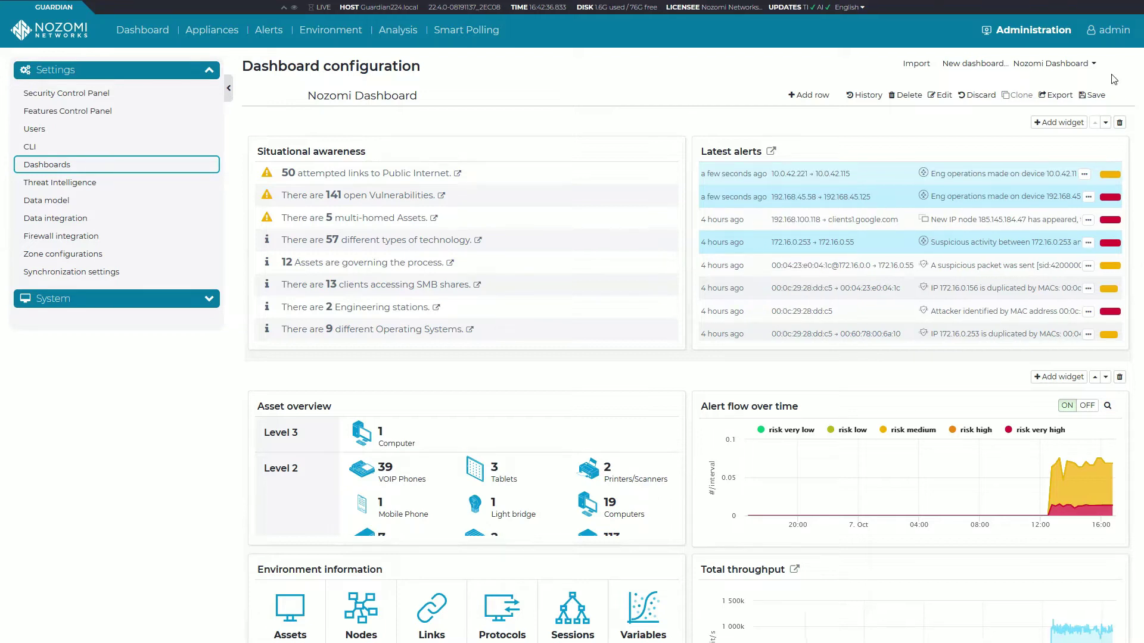
Browse the addable widget types, then configure the Operational and Configuration Insights dashboard.
left_click(1060, 126)
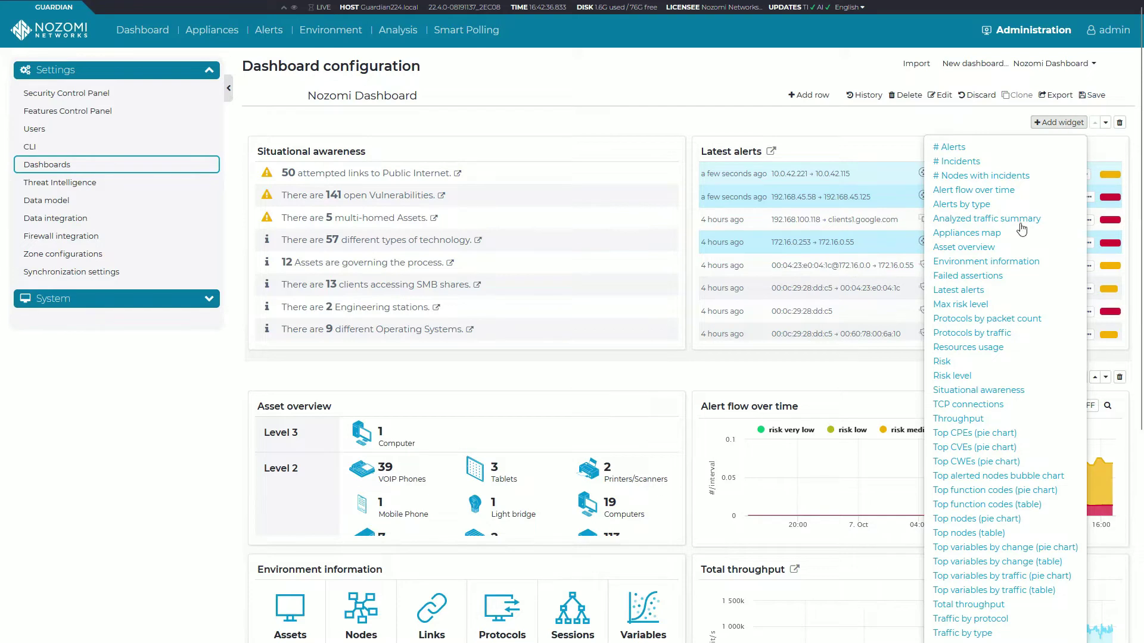
scroll(991, 539, "down", 3)
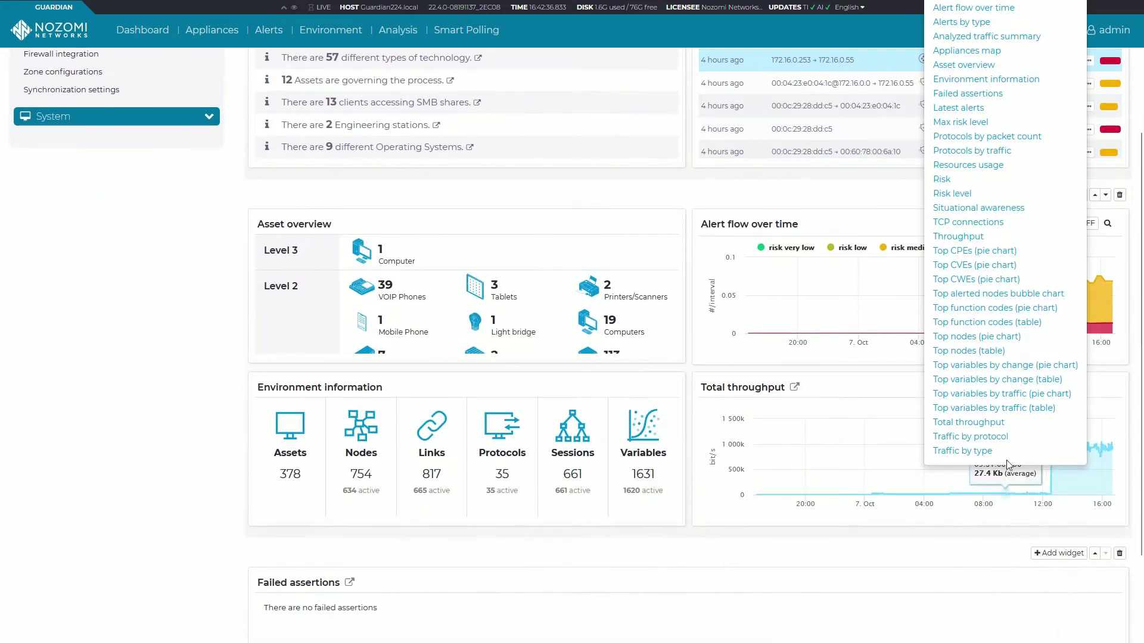
scroll(1007, 459, "up", 3)
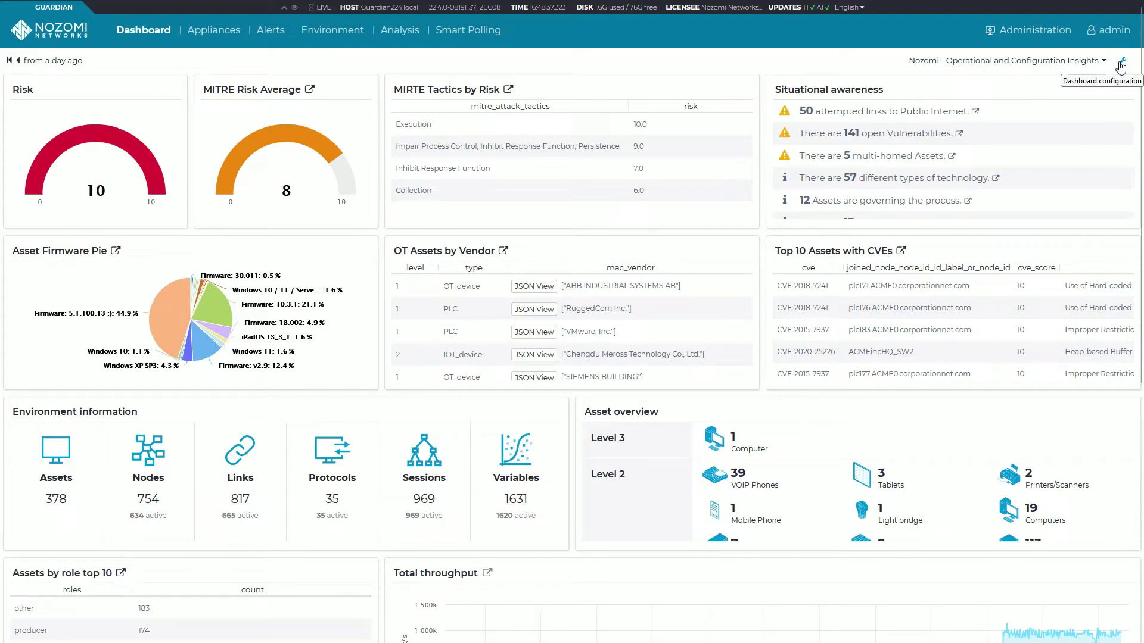
left_click(1121, 64)
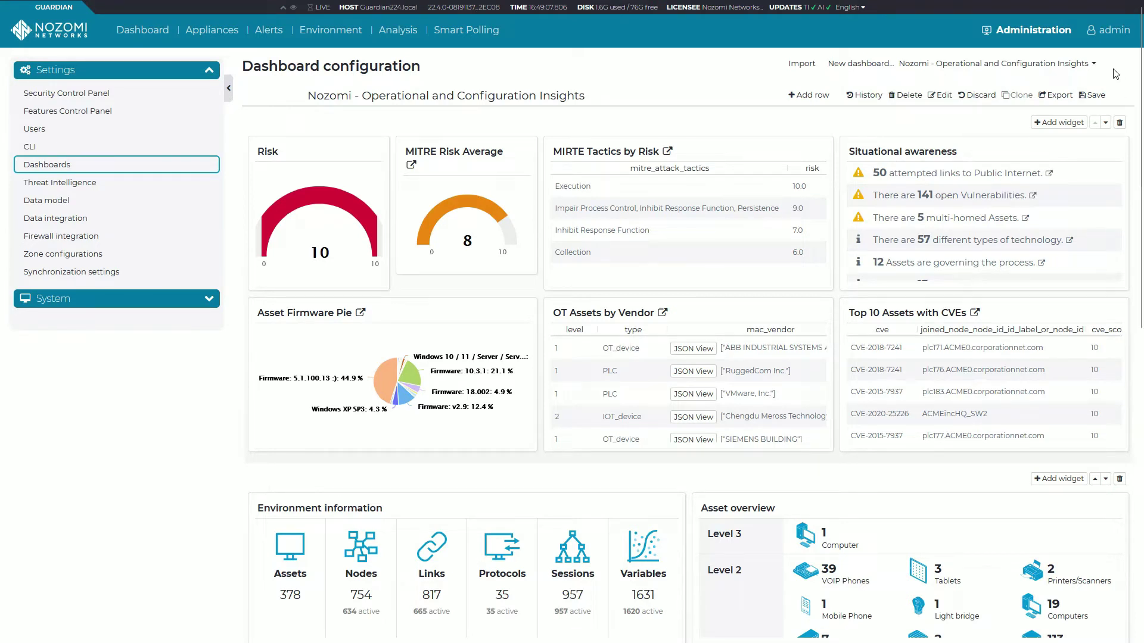
Export the Operational and Configuration Insights dashboard to a JSON file.
left_click(1059, 95)
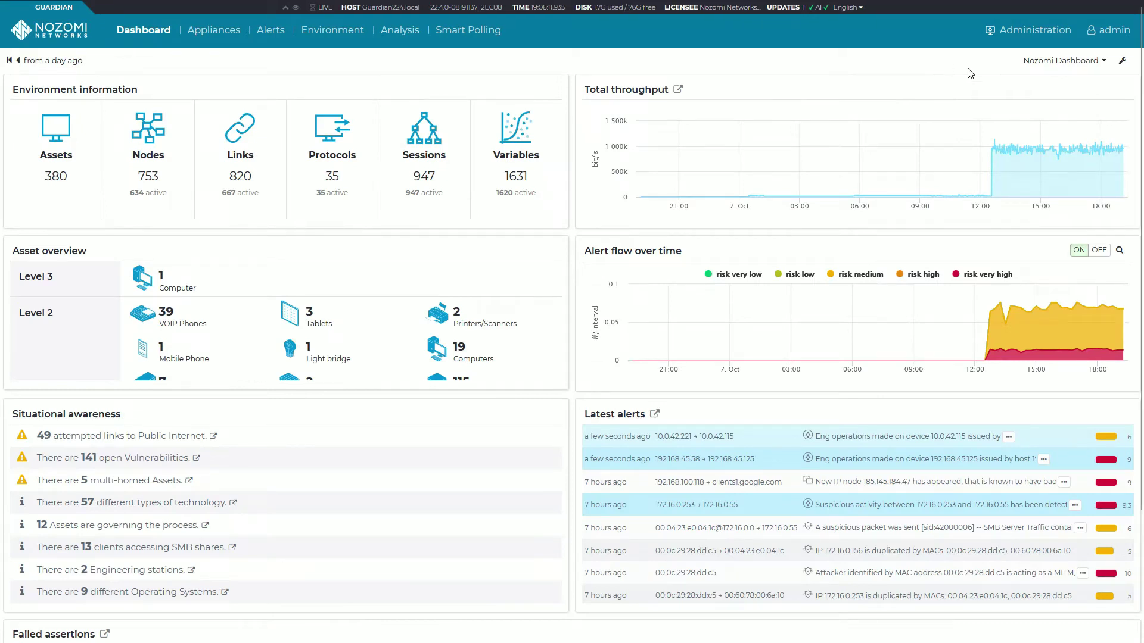
Confirm only Nozomi Dashboard is listed, then open its configuration page.
left_click(1074, 60)
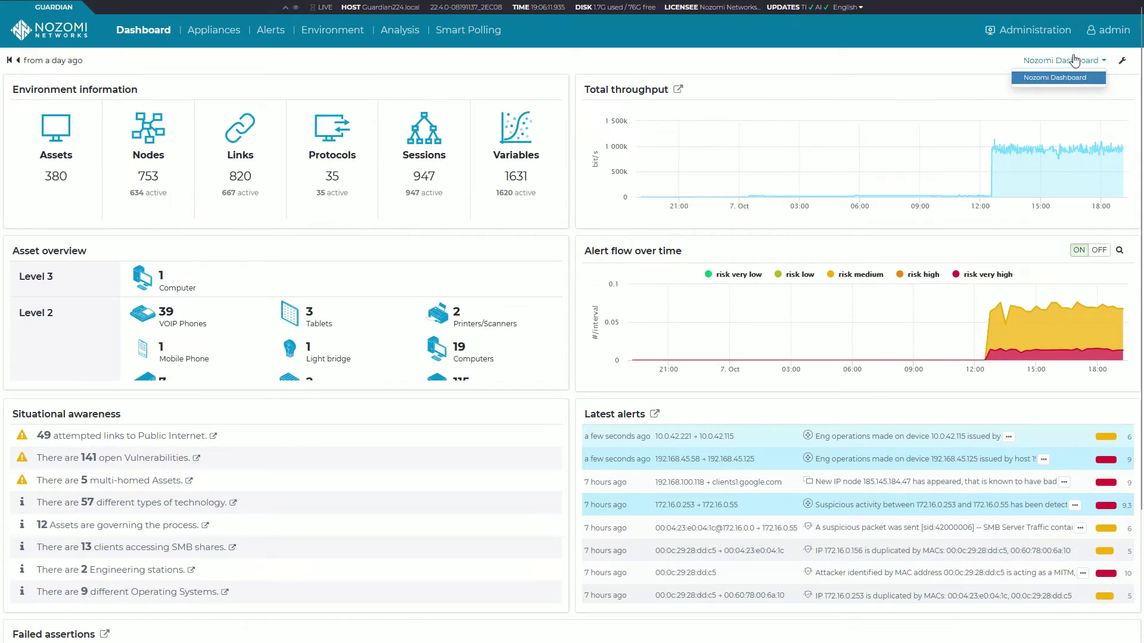
left_click(1069, 61)
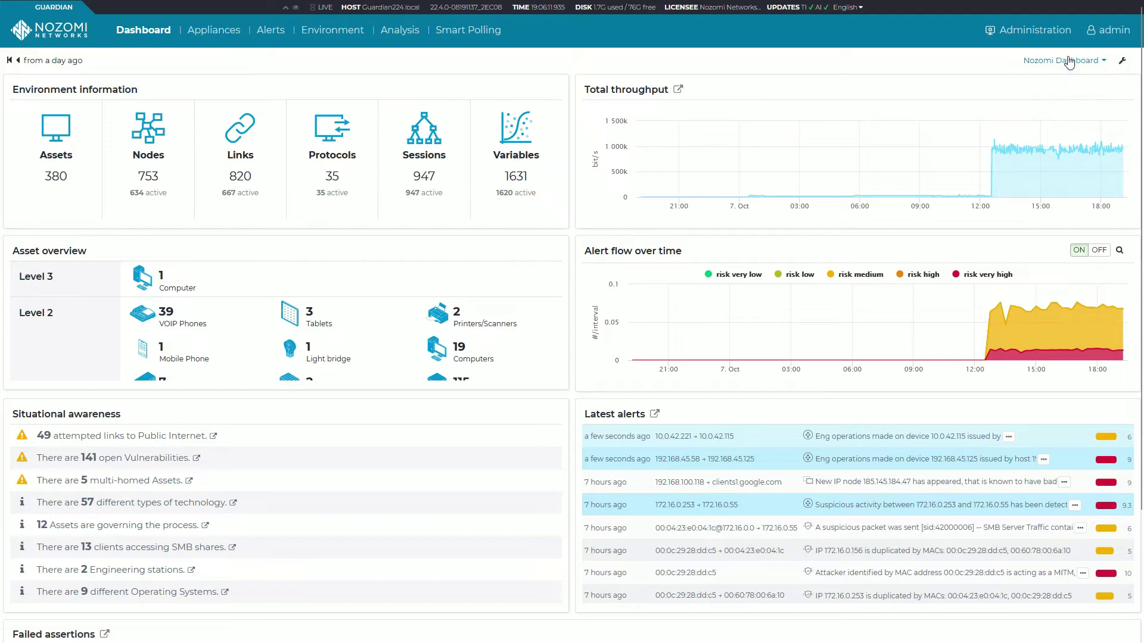
left_click(1123, 63)
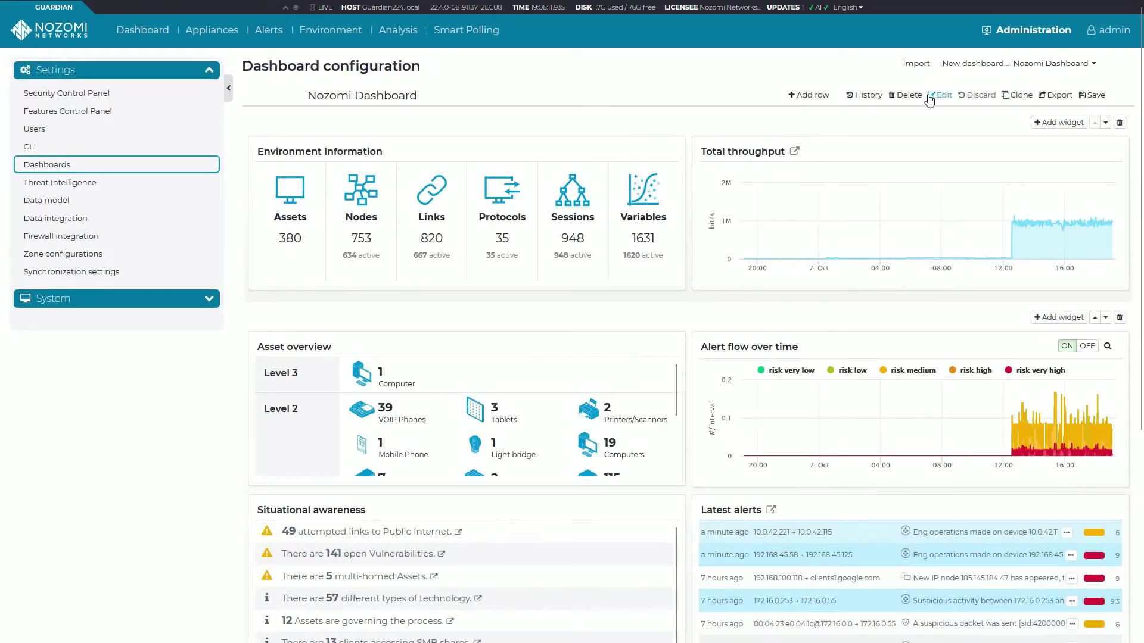
Import the exported Insights JSON and save it as Nozomi - Operational and Configuration Insights.
left_click(919, 64)
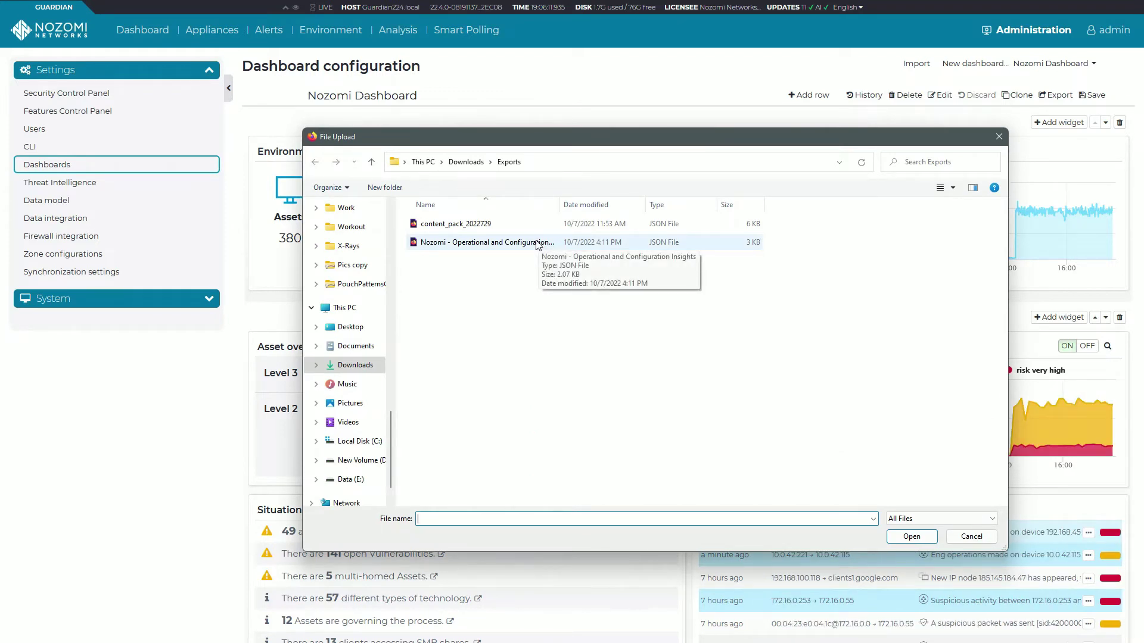
left_click(537, 243)
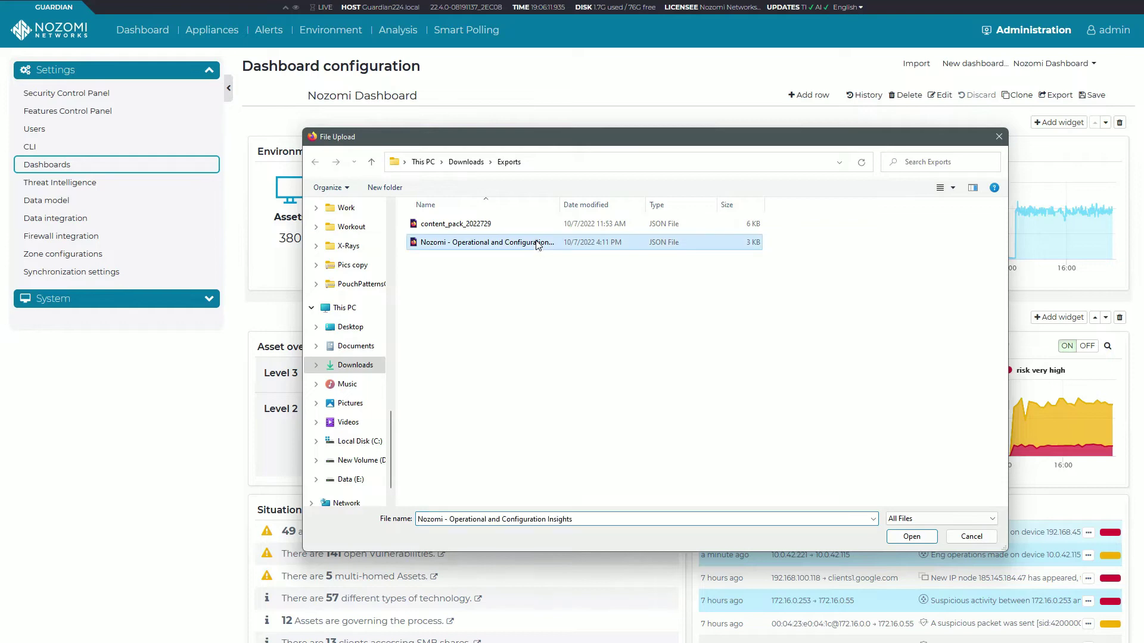
left_click(912, 536)
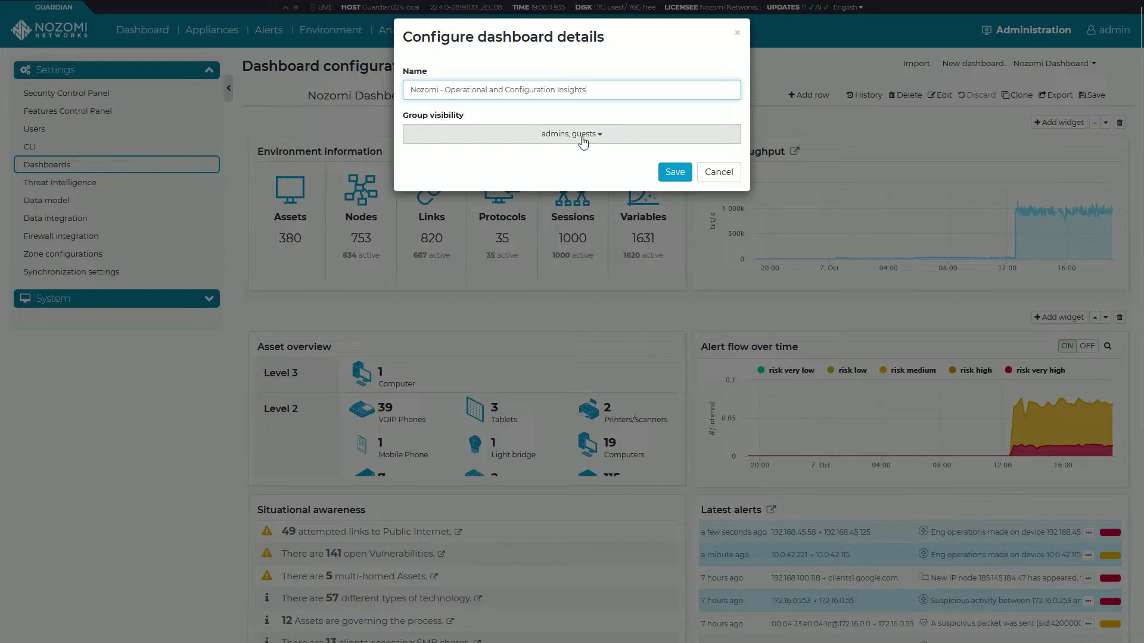
left_click(670, 174)
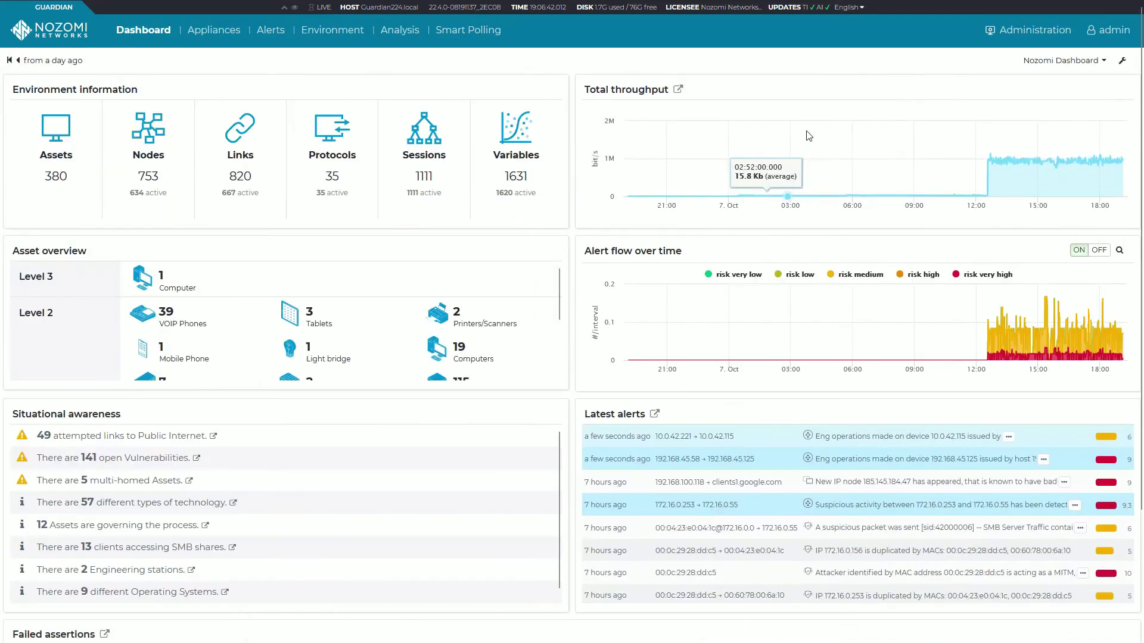
Select Nozomi - Operational and Configuration Insights from the dashboard dropdown.
left_click(1060, 66)
left_click(1048, 78)
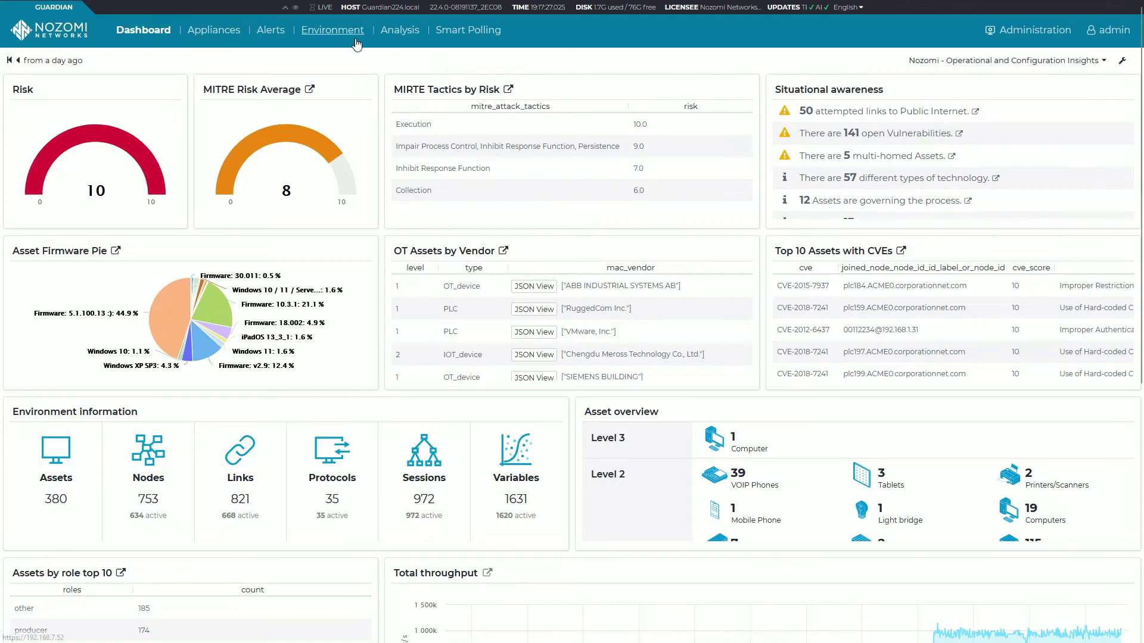
Go to Analysis > Queries and view the empty Saved queries tab.
left_click(398, 31)
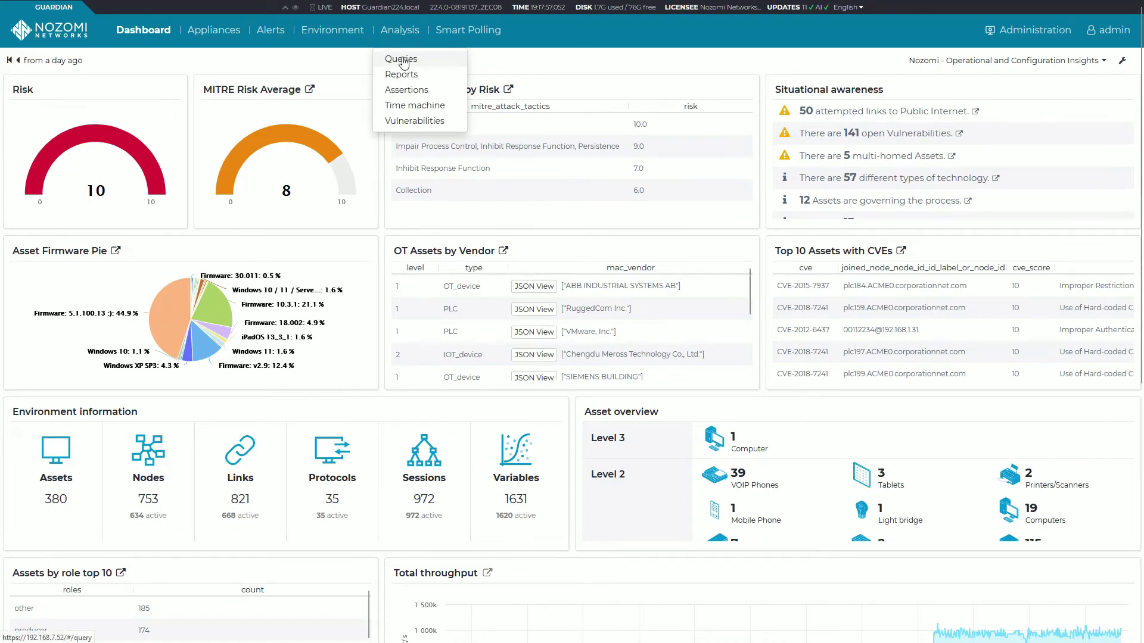
left_click(401, 59)
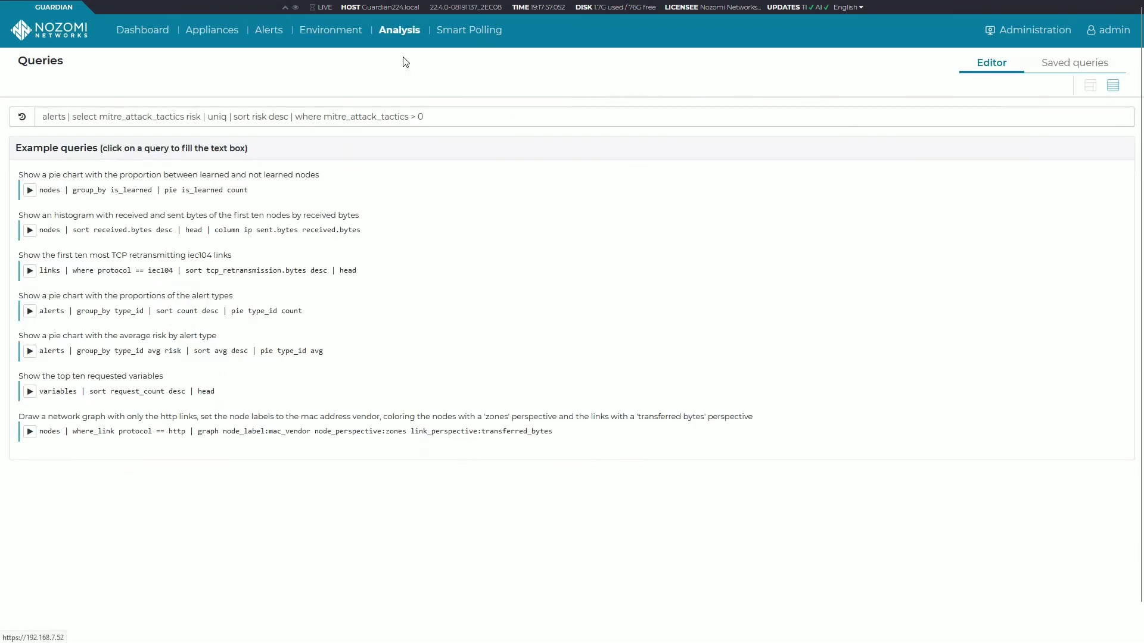
left_click(1072, 66)
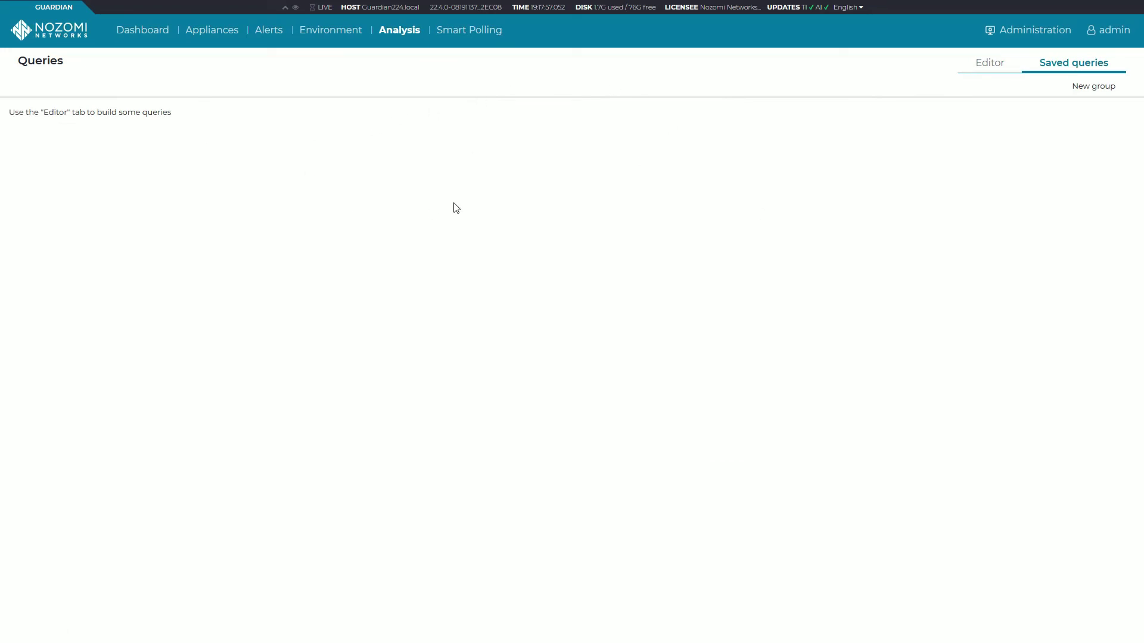
Upload content_pack_2022729 through Administration > System > Import's content pack section.
left_click(1029, 38)
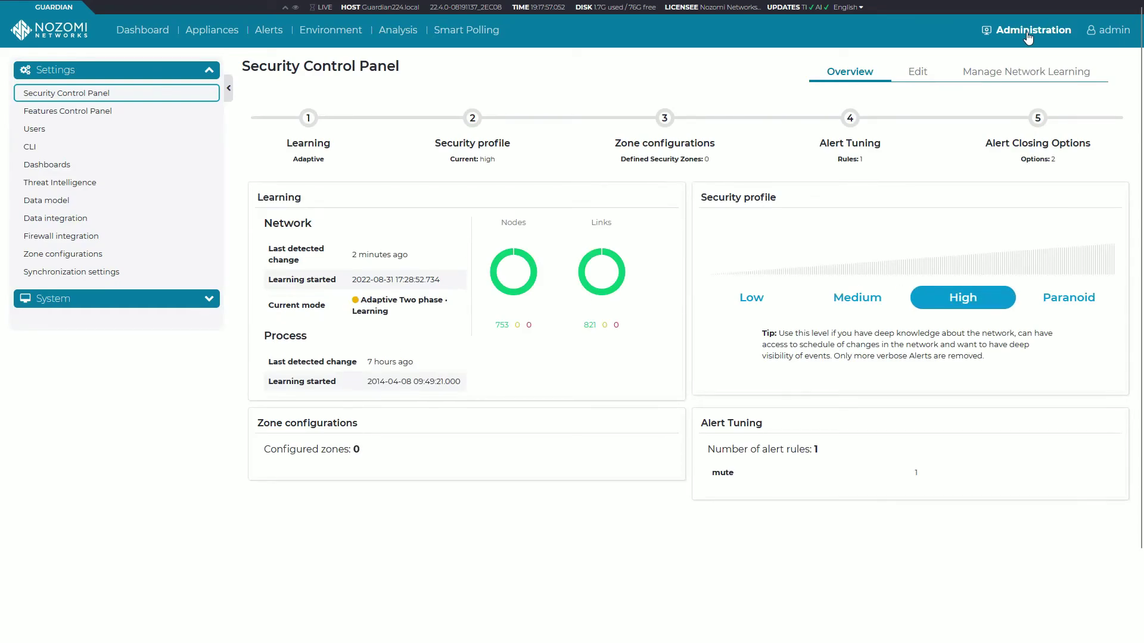
left_click(193, 299)
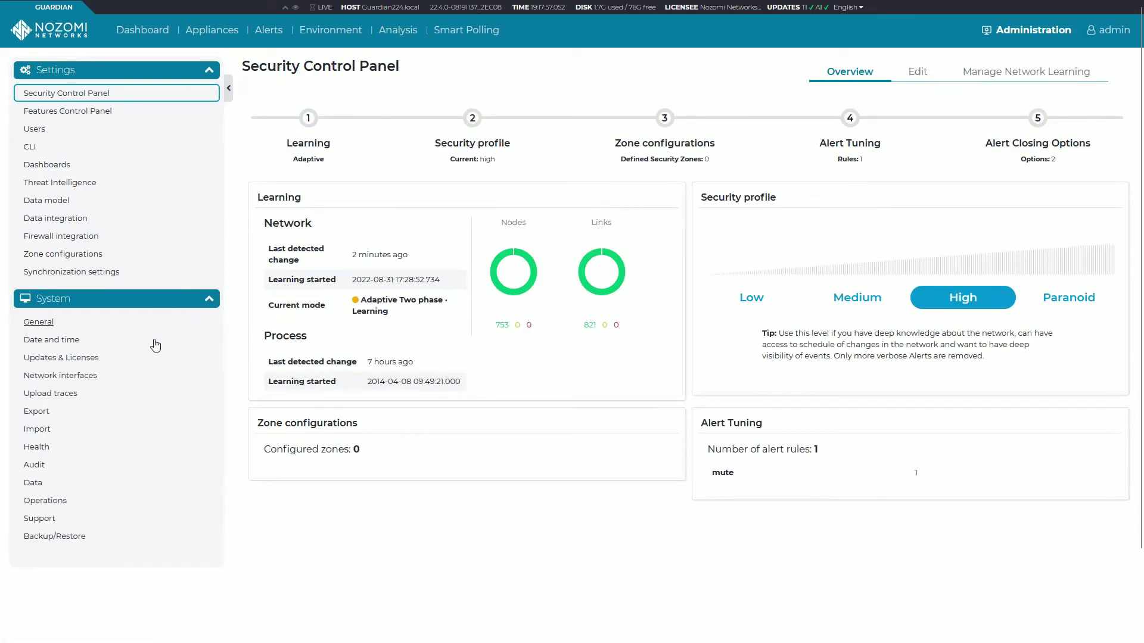
left_click(37, 429)
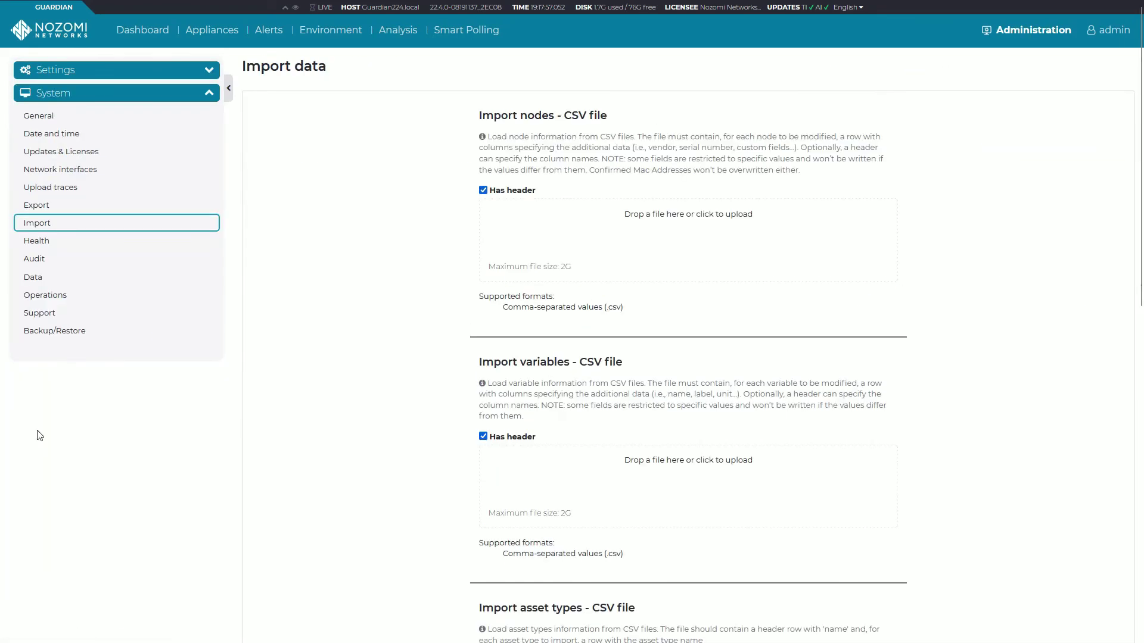
scroll(505, 364, "down", 6)
scroll(506, 368, "down", 4)
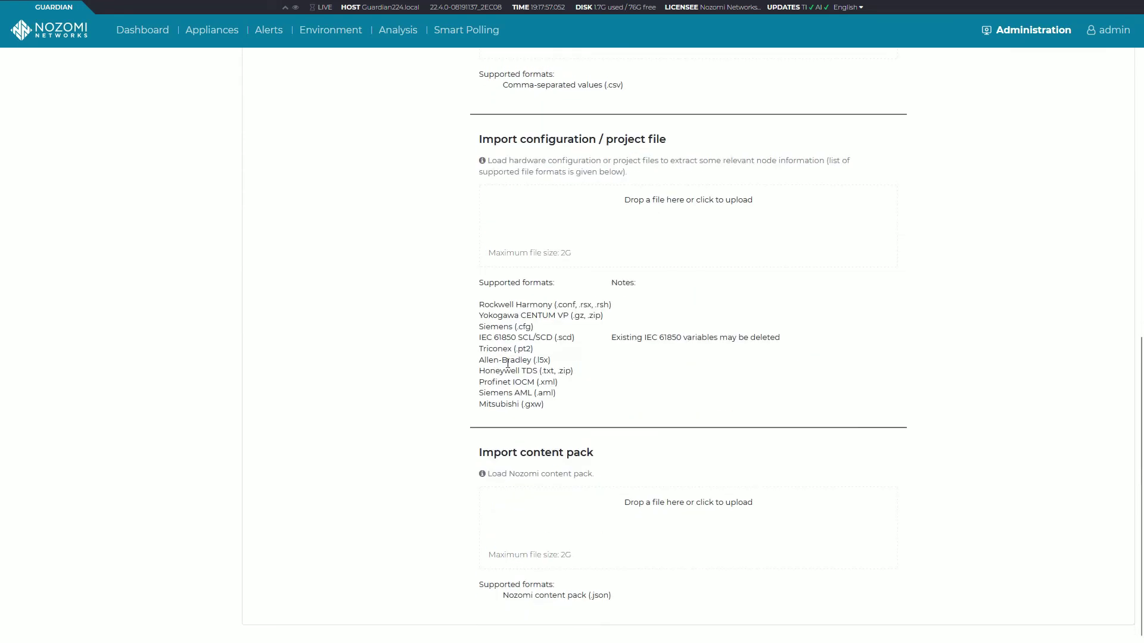
left_click(547, 516)
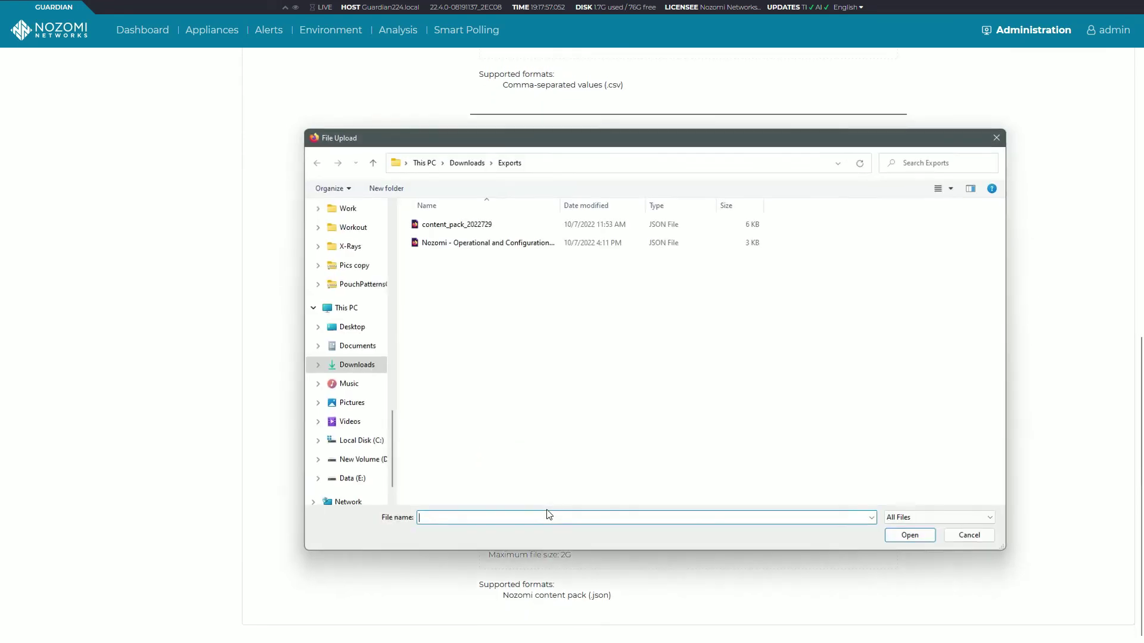
left_click(468, 228)
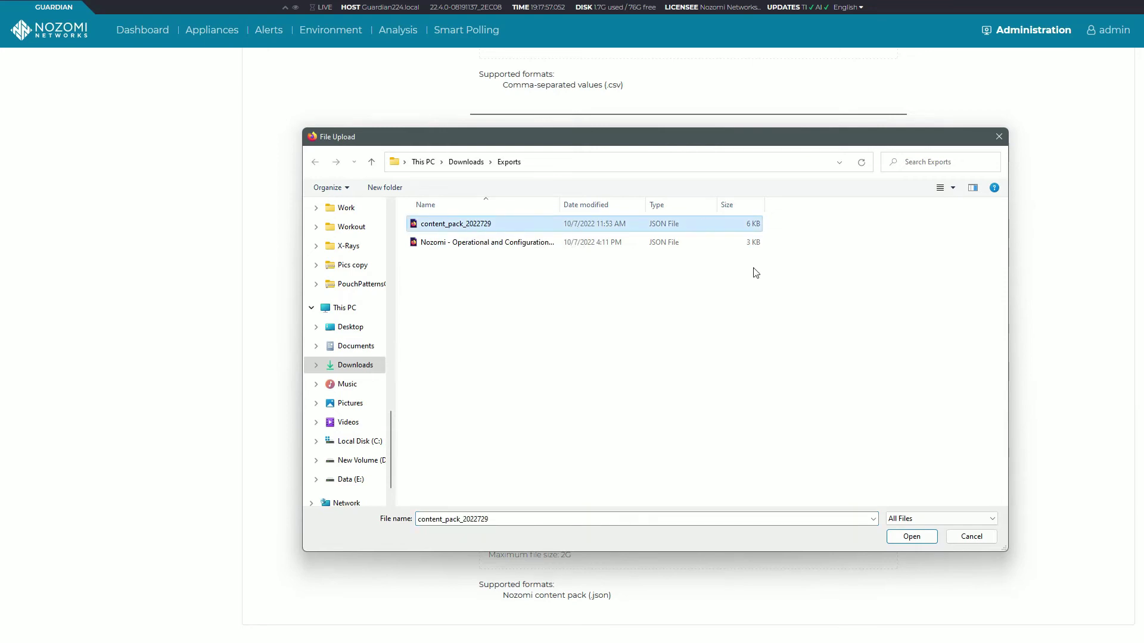
left_click(913, 539)
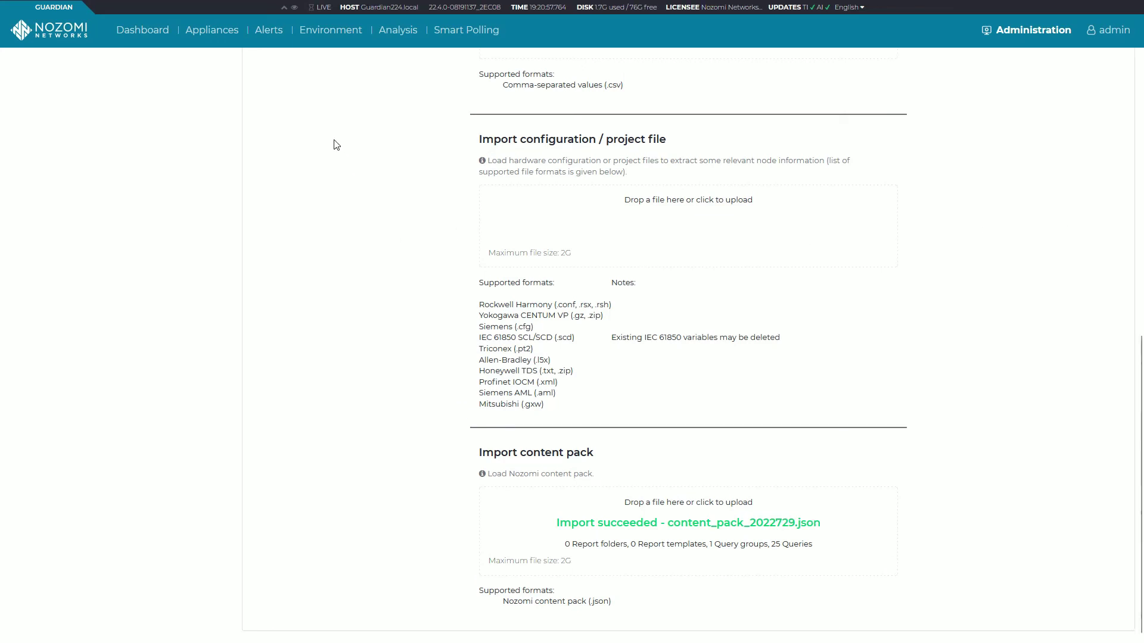
mouse_move(398, 30)
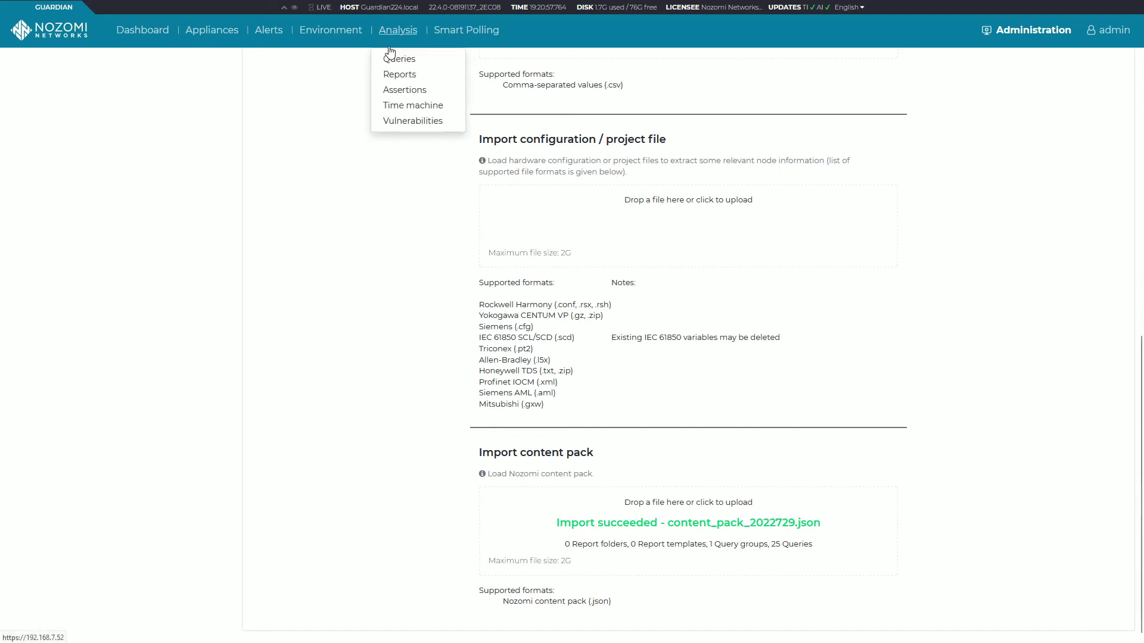
Run the Configuration and Engineering Alerts and Cyber Threat Alerts saved queries.
left_click(393, 61)
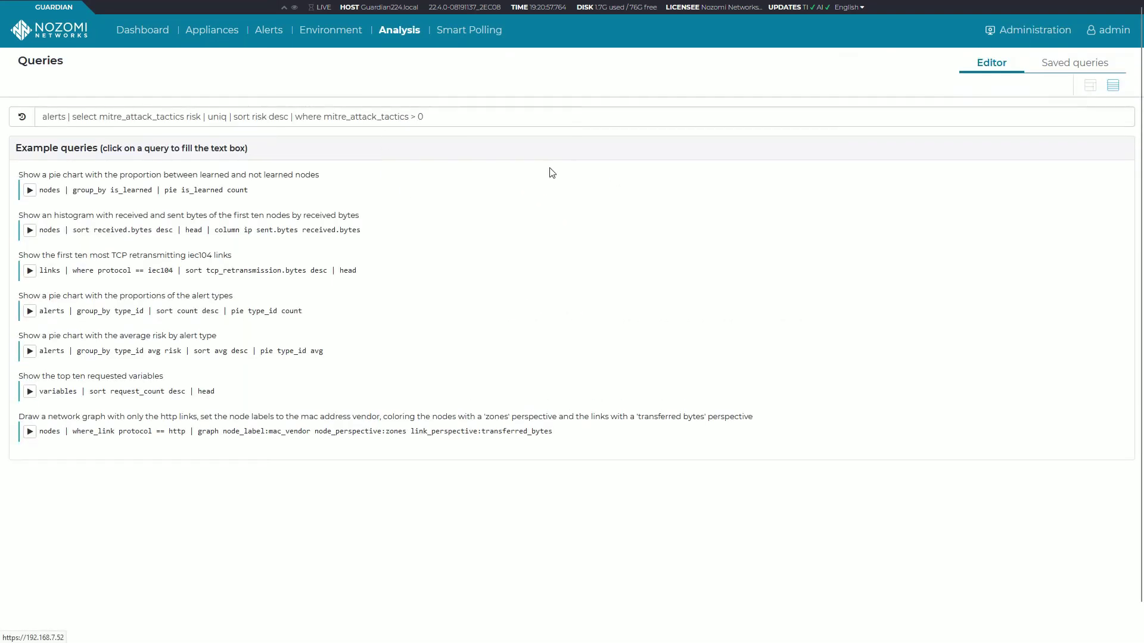
left_click(1070, 70)
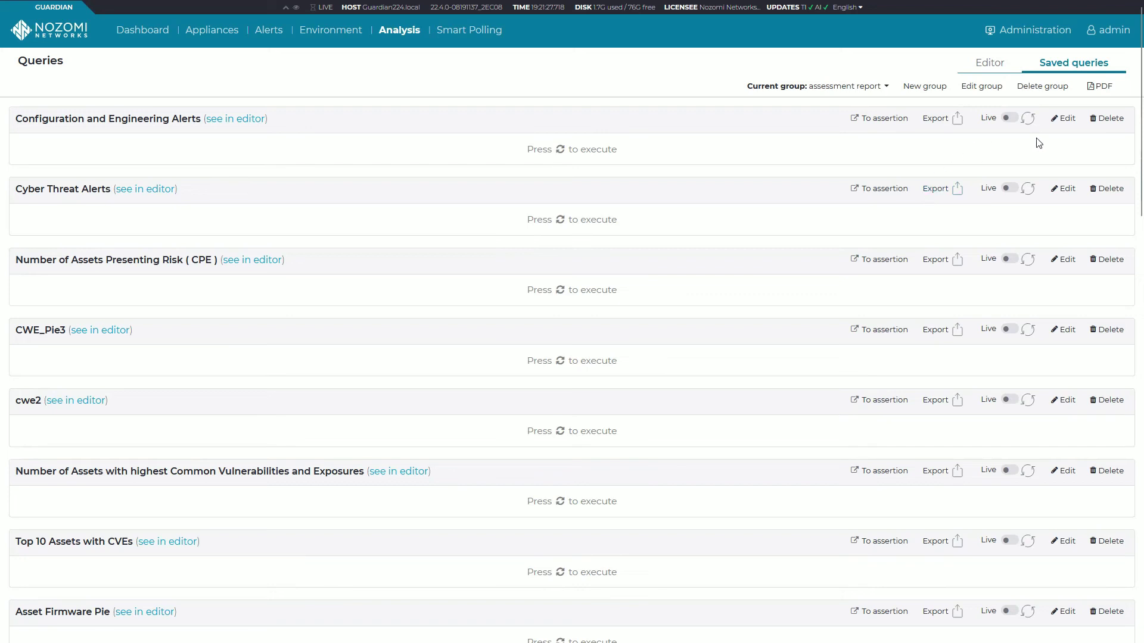
left_click(1028, 124)
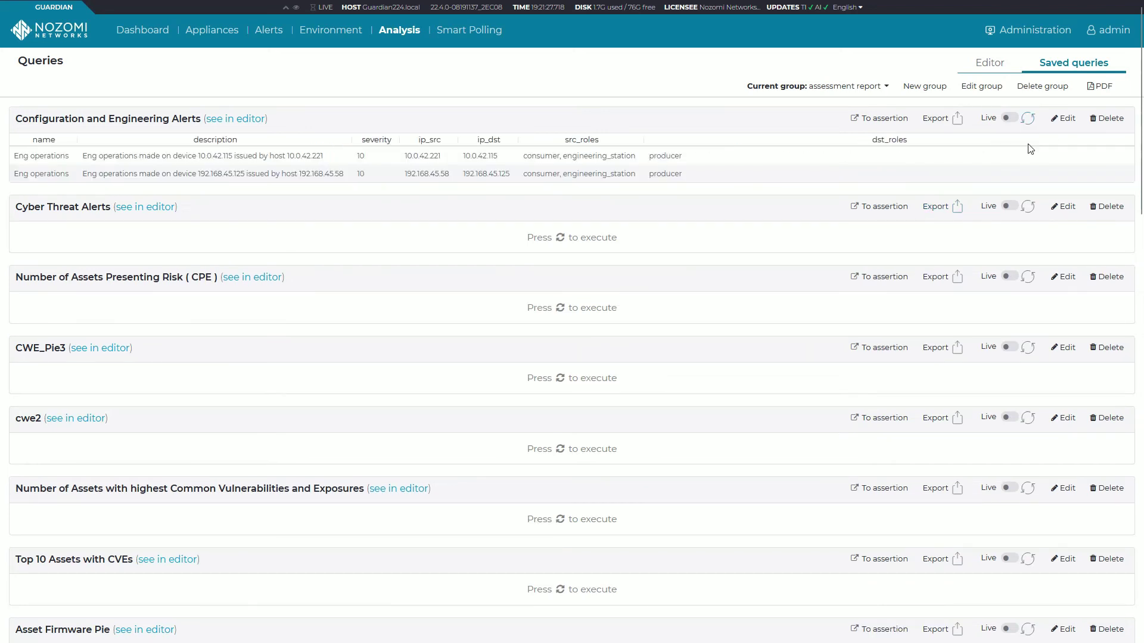
left_click(1026, 208)
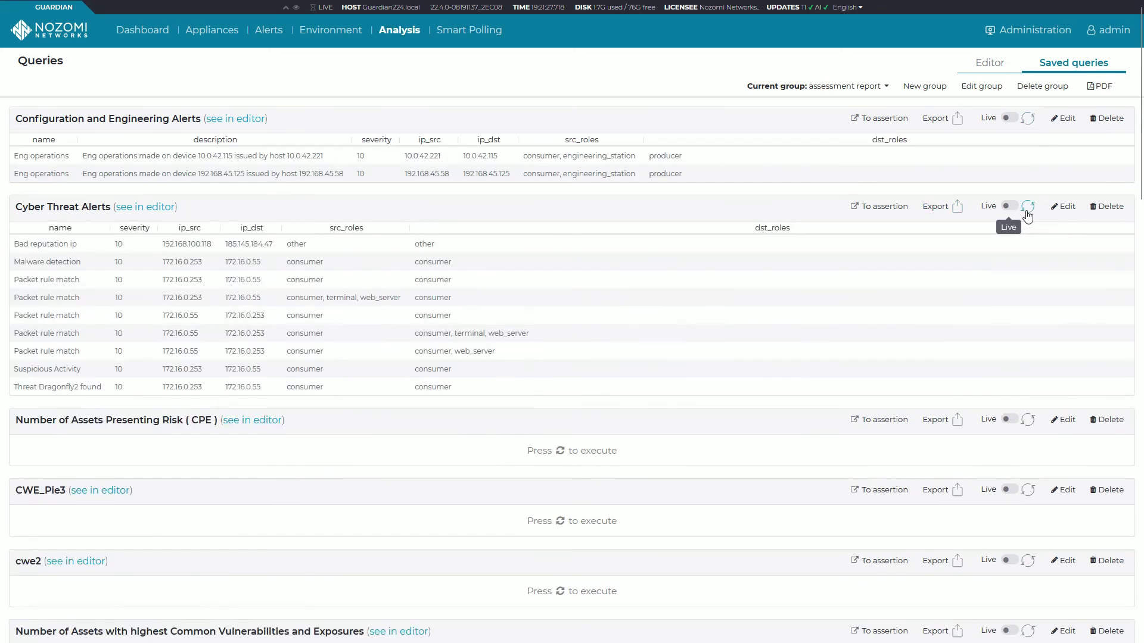
Run the CPE asset-risk count (105), CWE_Pie3 pie chart and cwe2 bar chart queries.
left_click(1028, 420)
scroll(1030, 422, "down", 5)
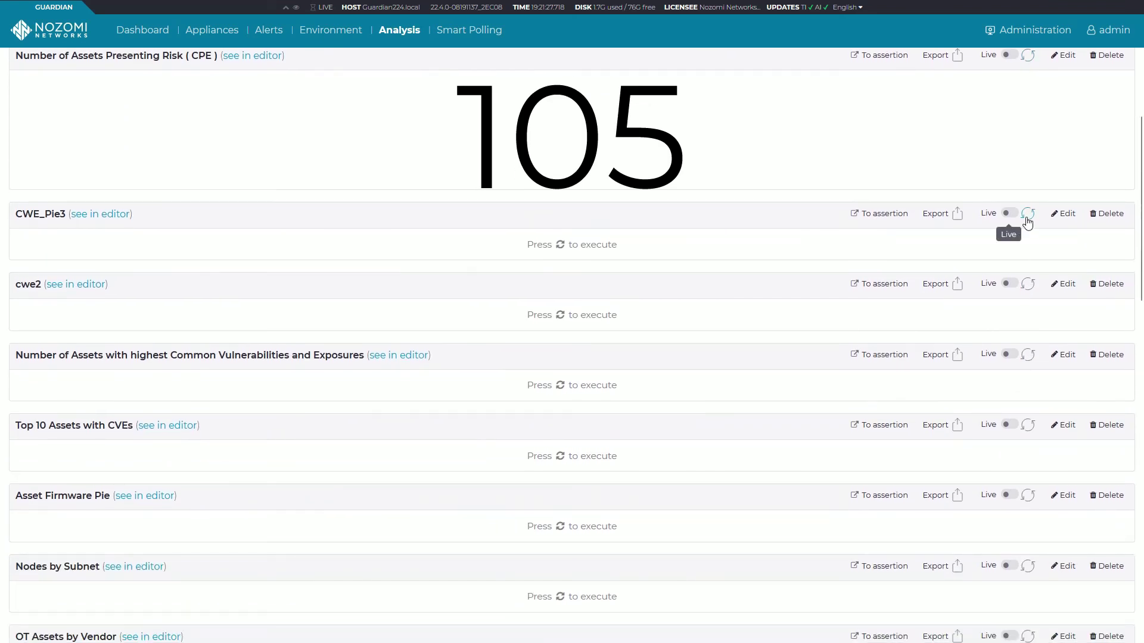
left_click(1028, 213)
scroll(1025, 437, "down", 2)
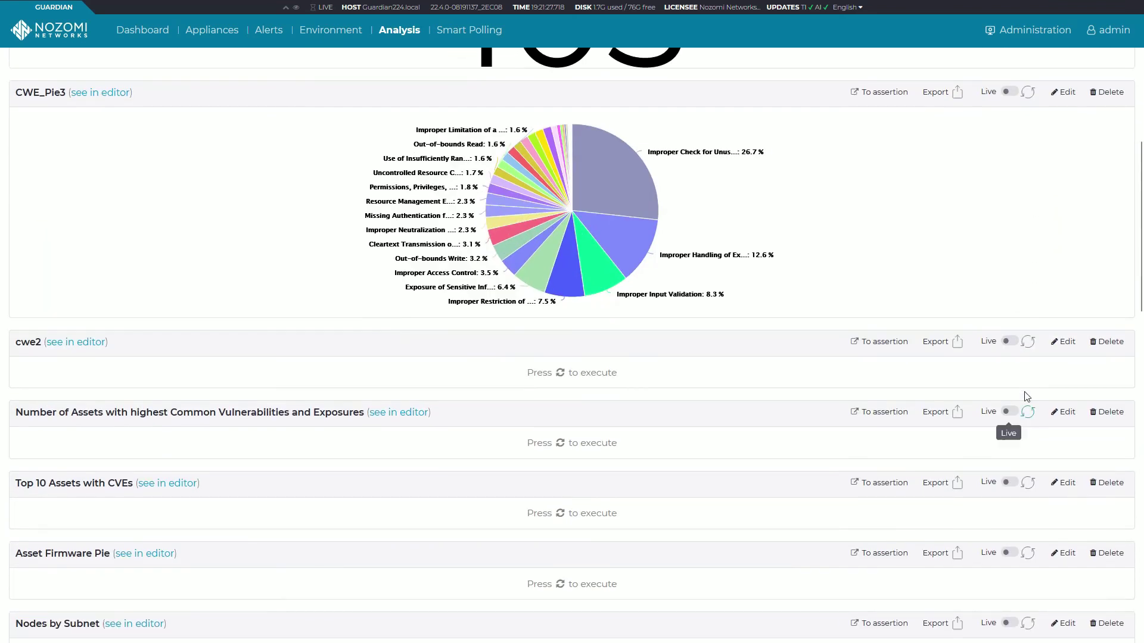
left_click(1028, 342)
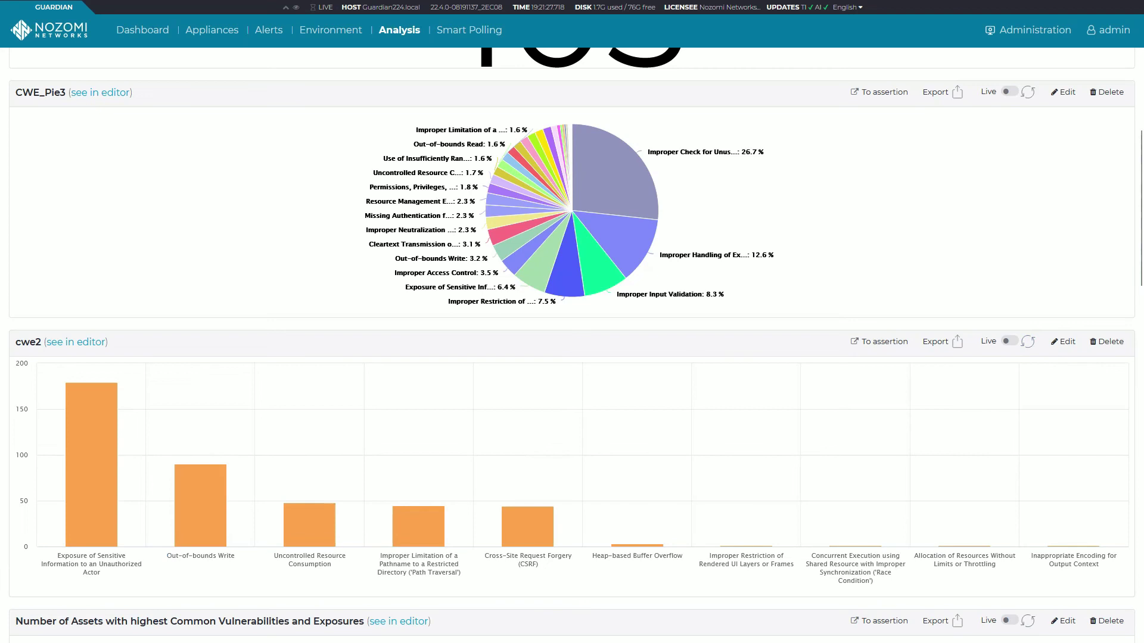